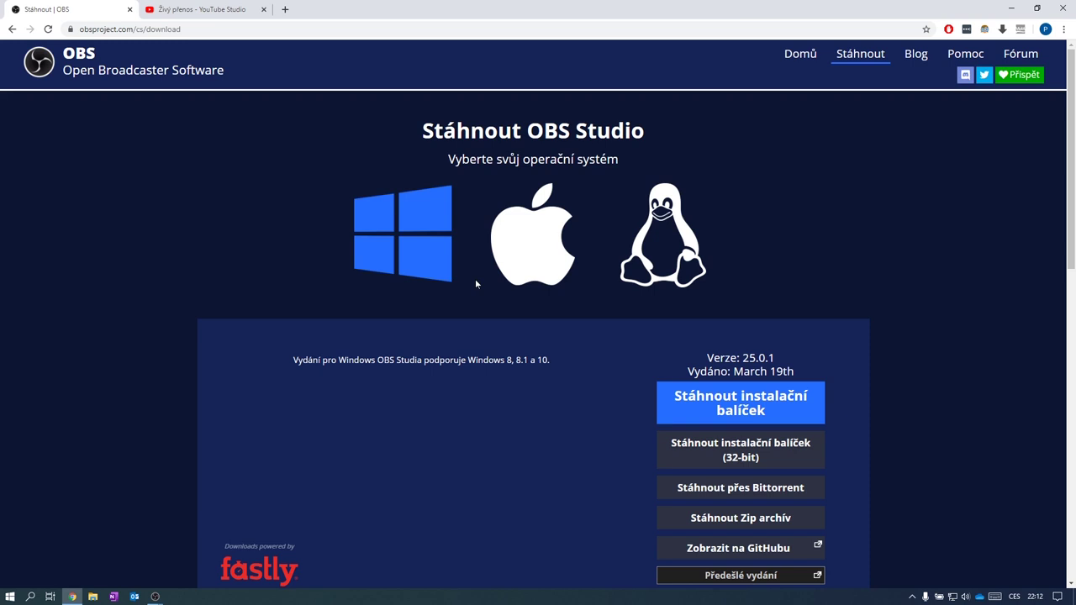
Switch from the browser to OBS Studio and reposition its window on the desktop.
left_click(1015, 7)
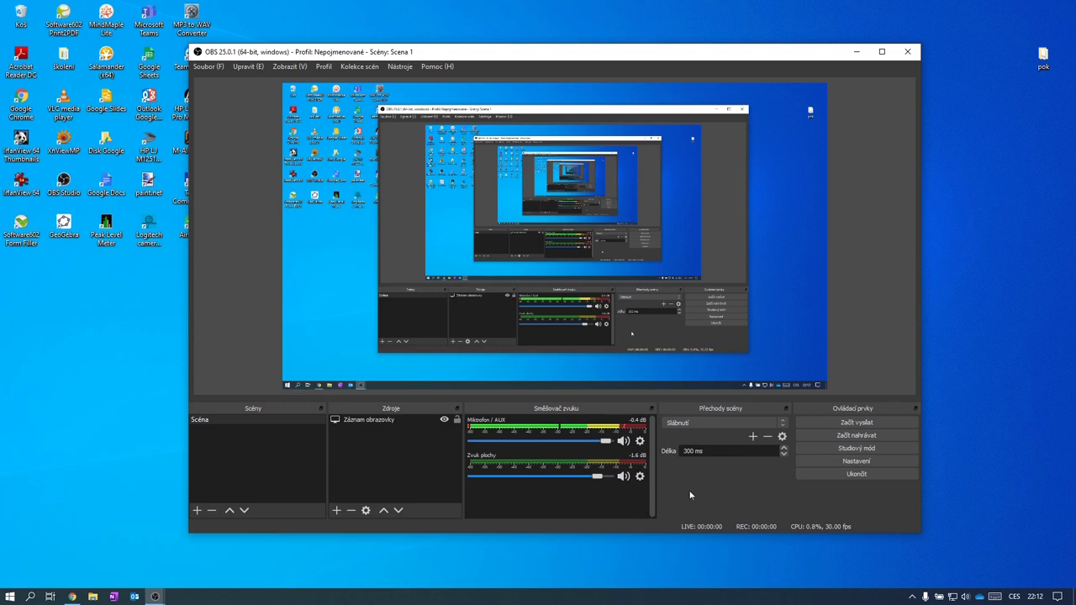
left_click_drag(593, 56, 590, 46)
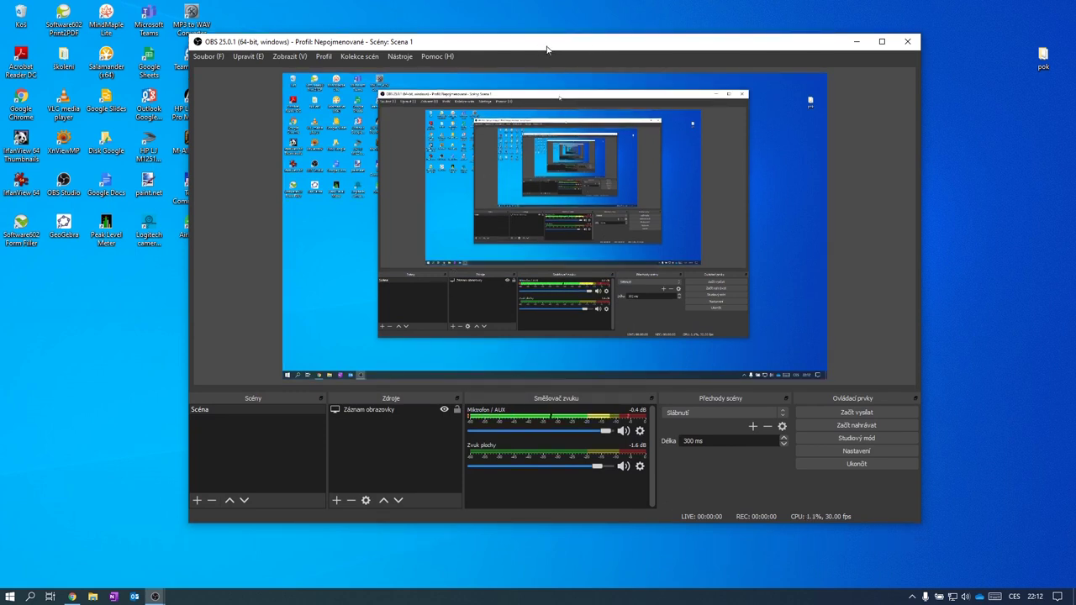
left_click_drag(547, 50, 523, 48)
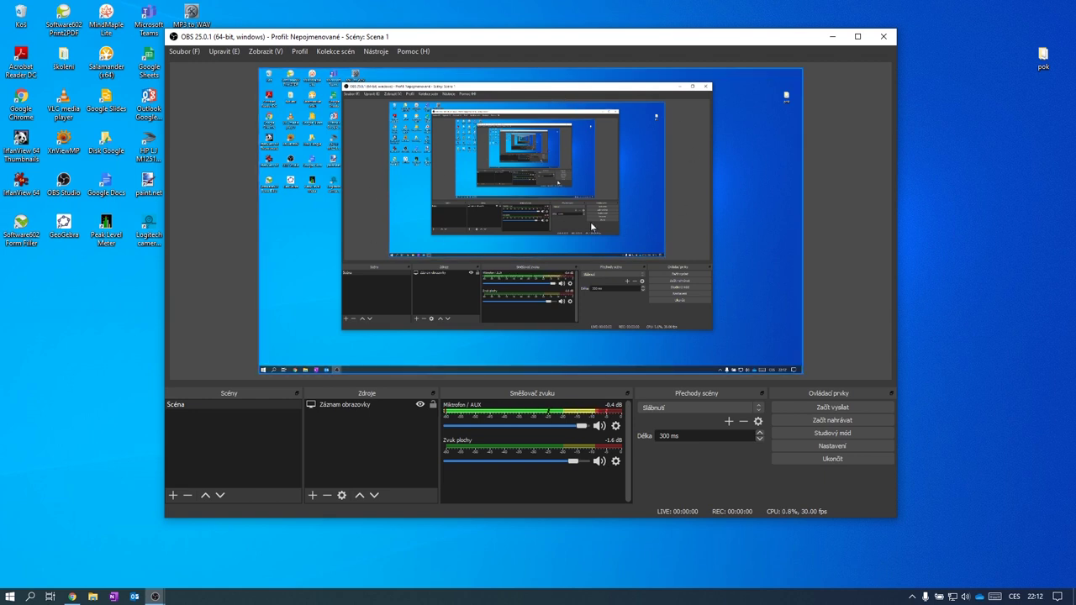
left_click_drag(562, 38, 535, 31)
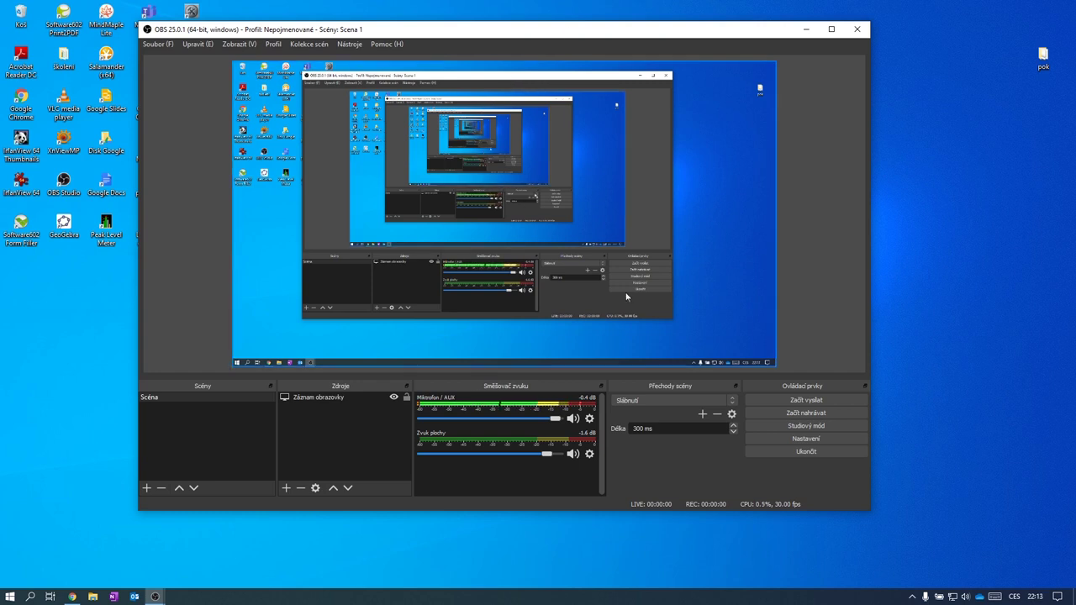
Open the OBS settings and review the video resolution, frame rate and output bitrate options.
left_click(838, 439)
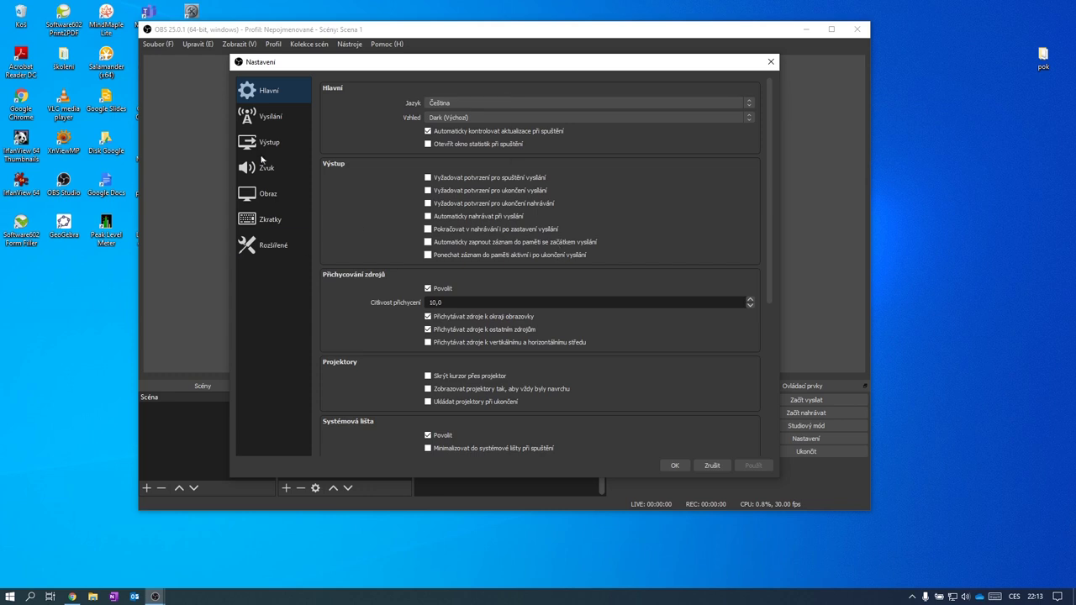
left_click(261, 203)
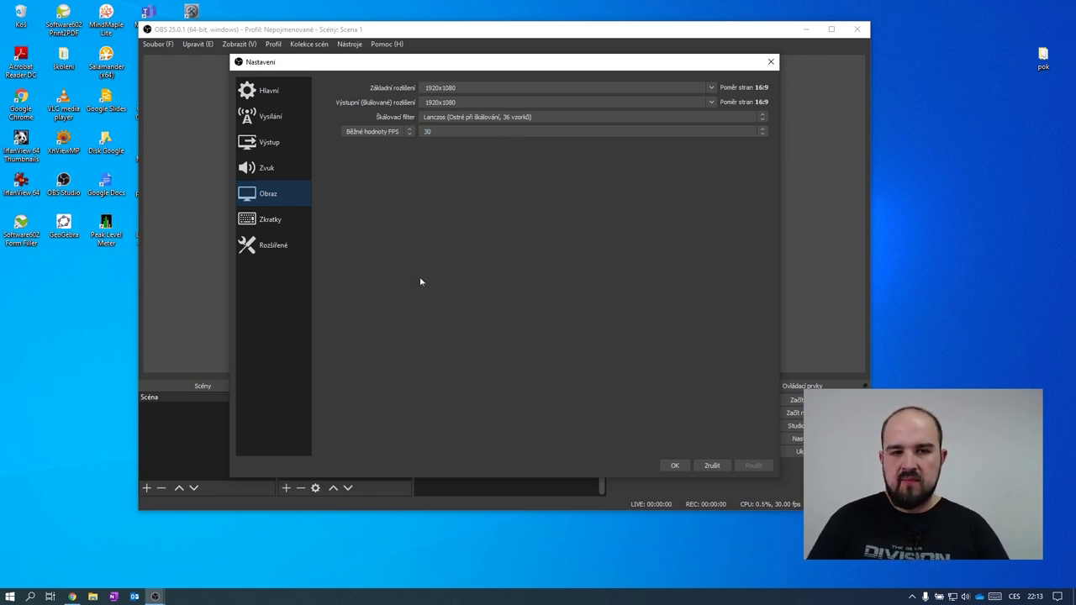
left_click(258, 141)
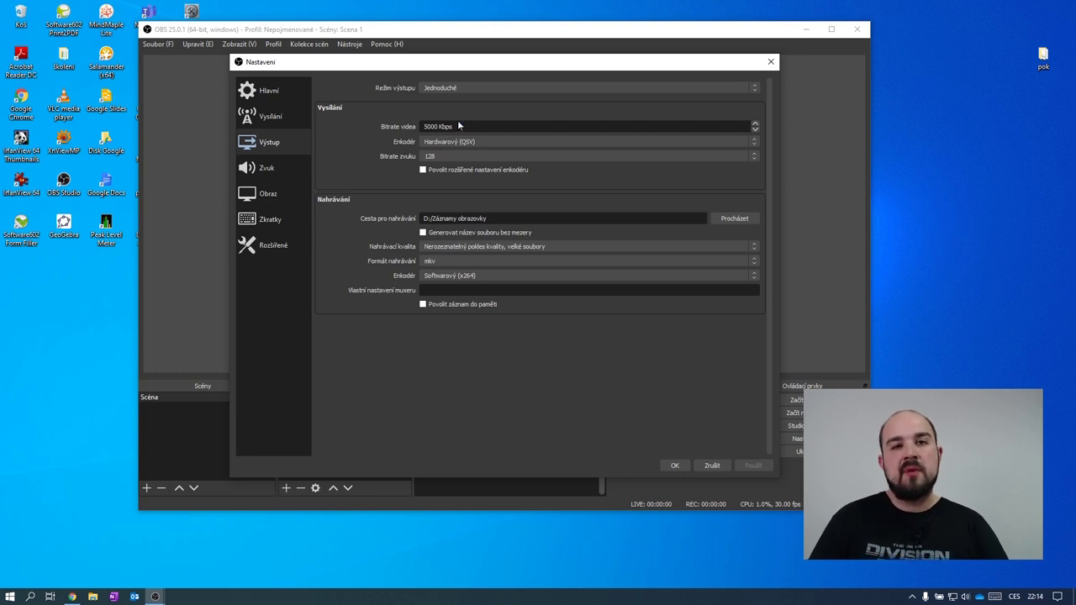
Choose YouTube / YouTube Gaming as the service in the OBS streaming settings.
left_click(264, 118)
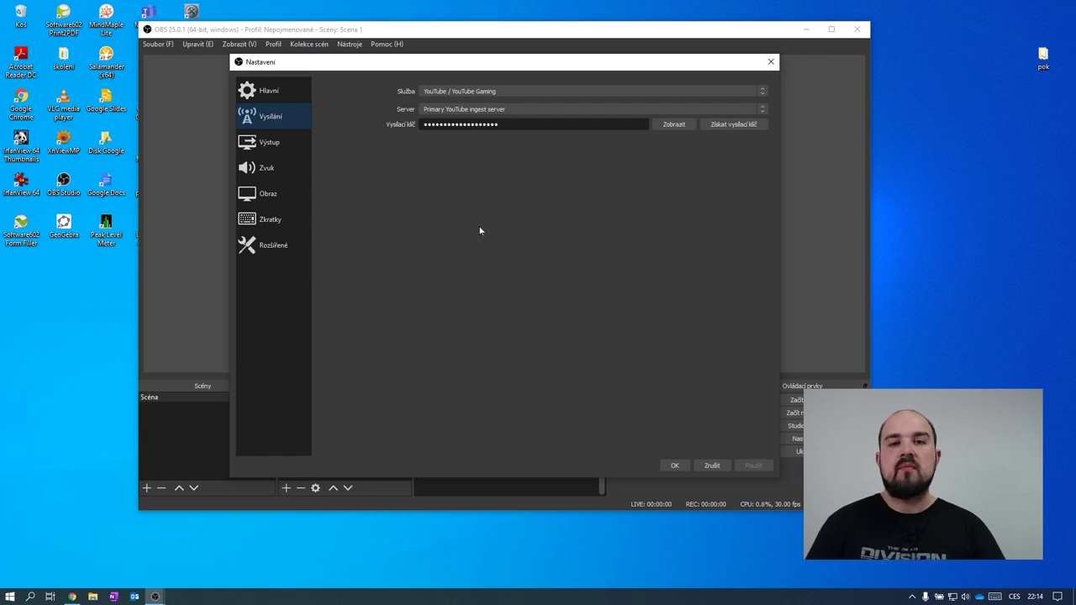
left_click(506, 91)
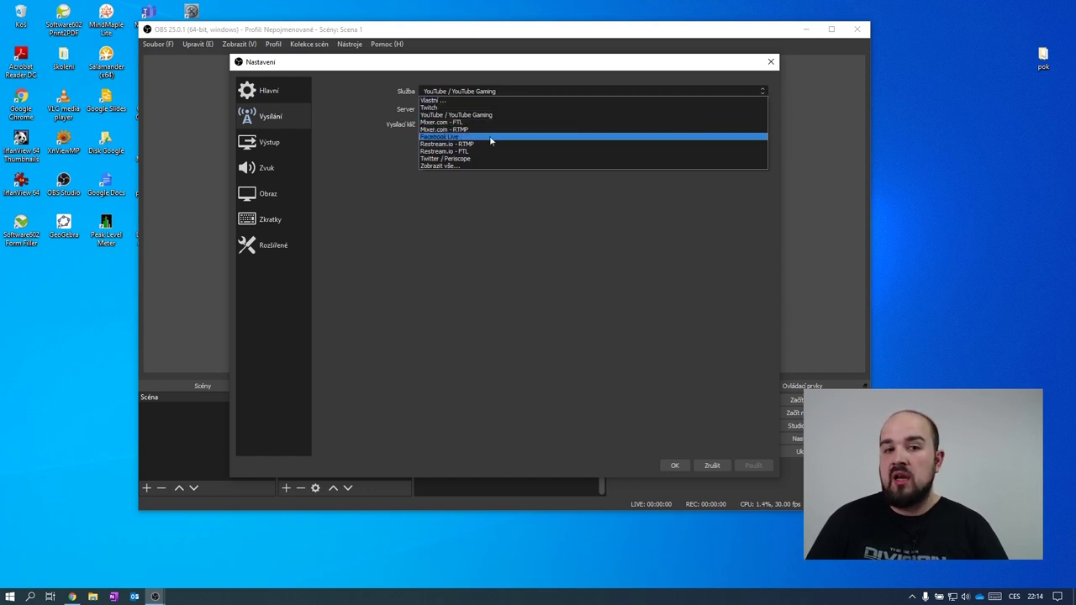
left_click(482, 115)
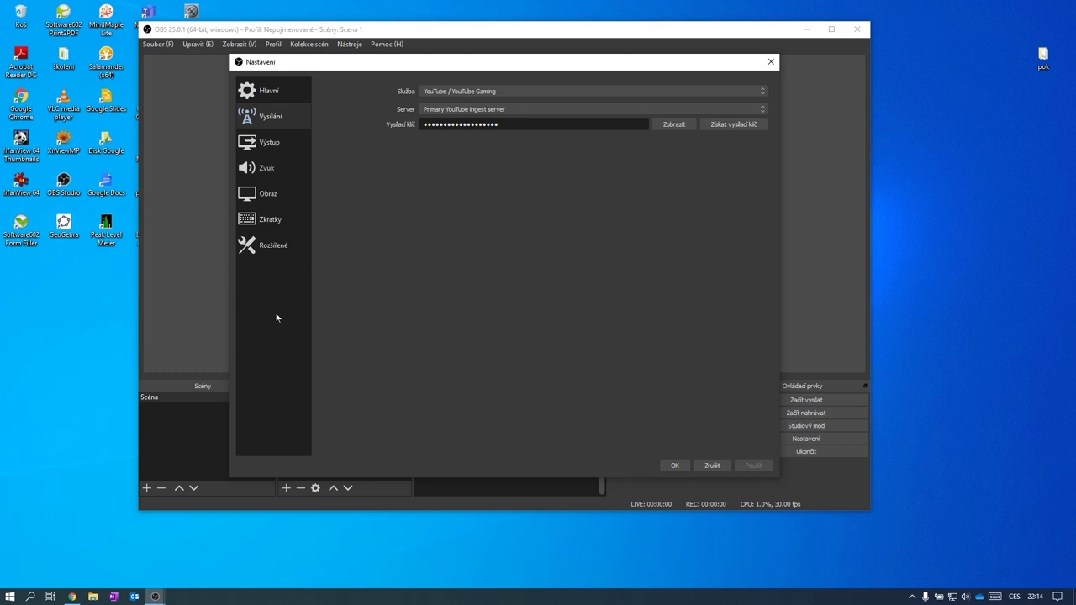
Switch to YouTube Studio in the browser and open the new stream form.
left_click(72, 597)
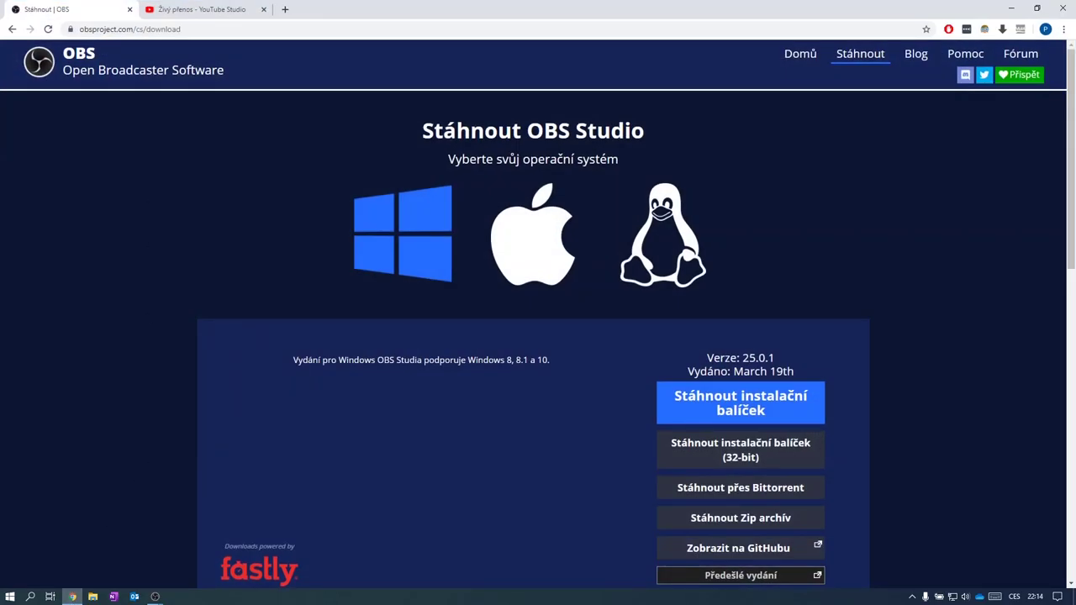
left_click(201, 10)
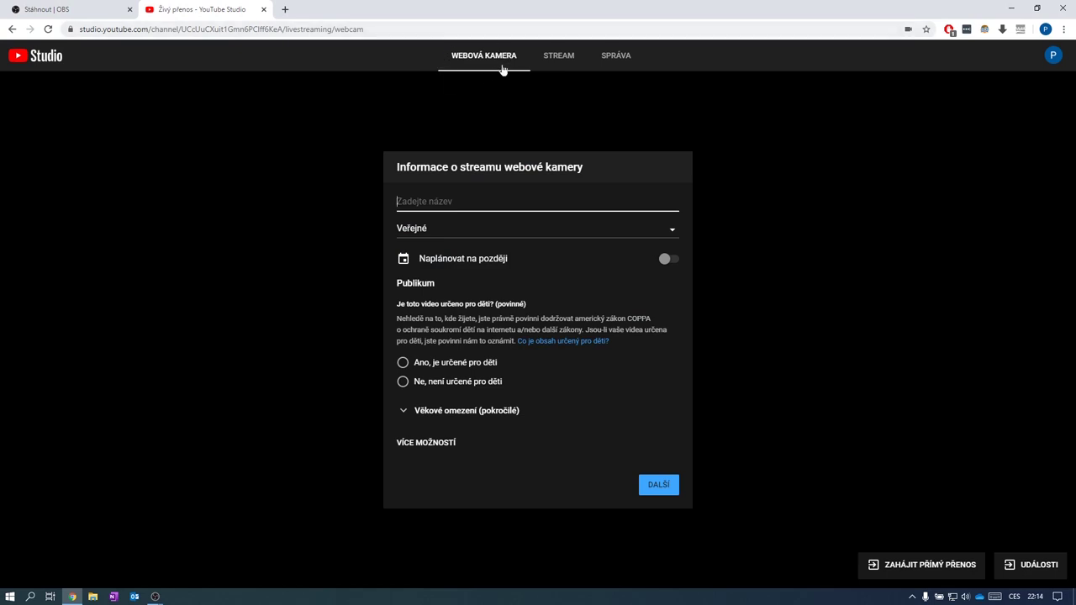
left_click(561, 55)
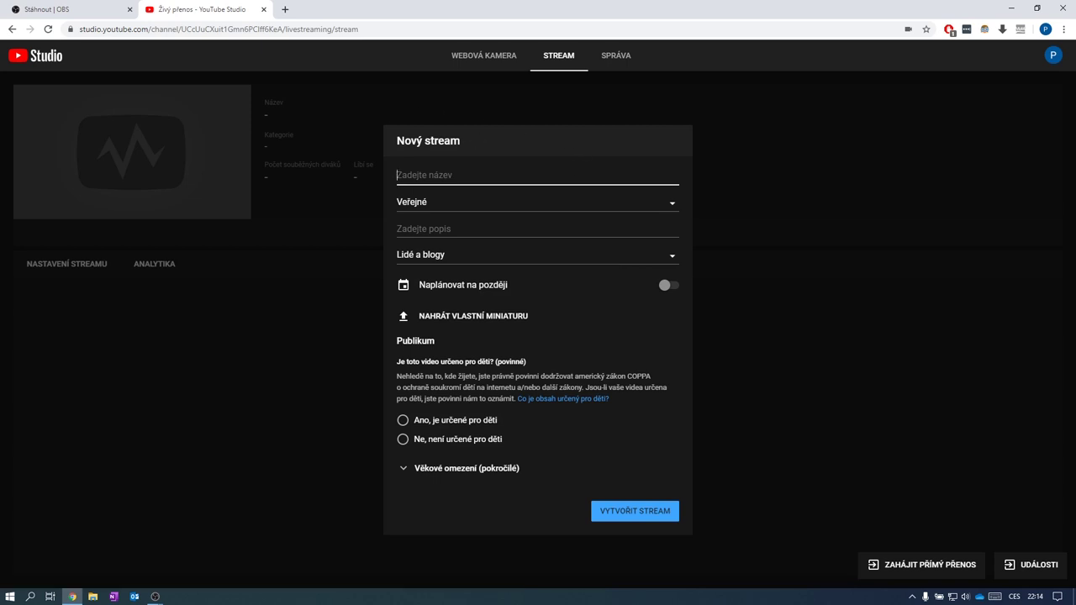
Create a stream titled "Výuka informatiky" with visibility Neveřejné, marked as not made for kids.
type("Výuka informmtiky")
right_click(450, 175)
left_click(468, 182)
left_click(439, 206)
left_click(460, 246)
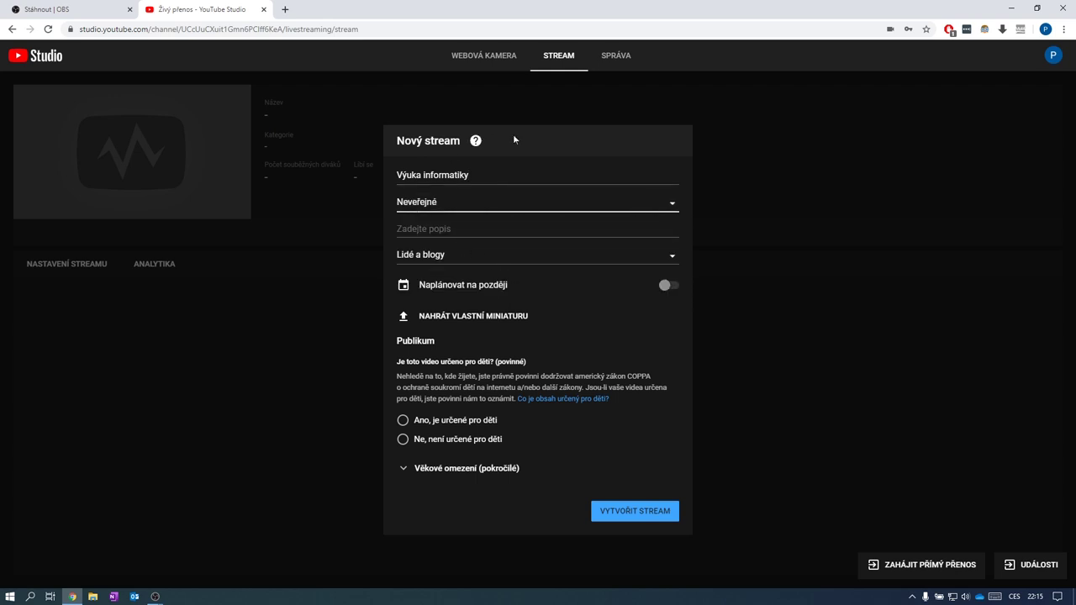
left_click(403, 439)
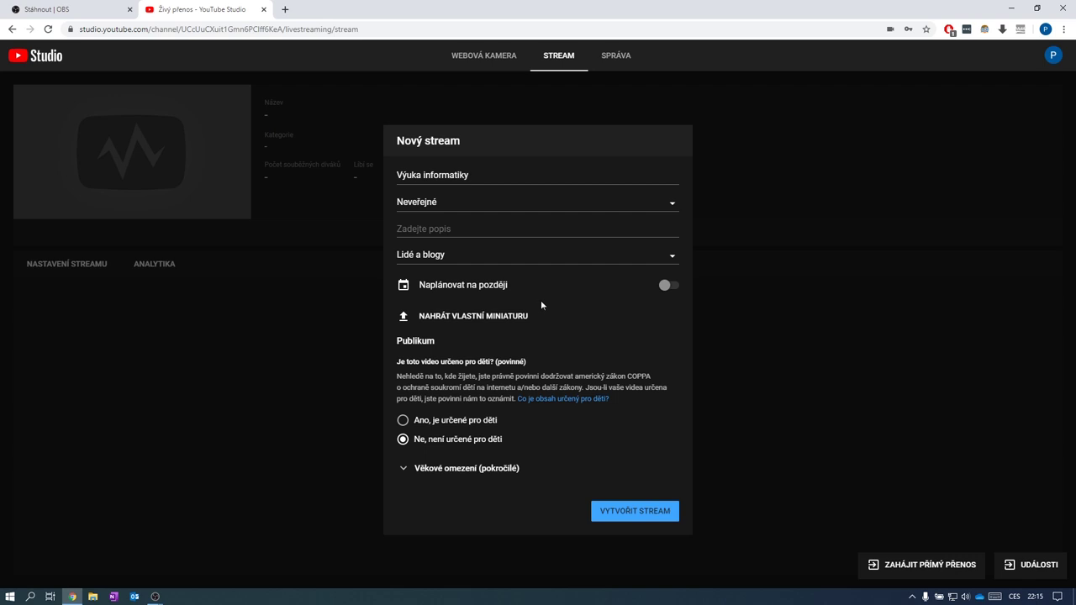
left_click(623, 514)
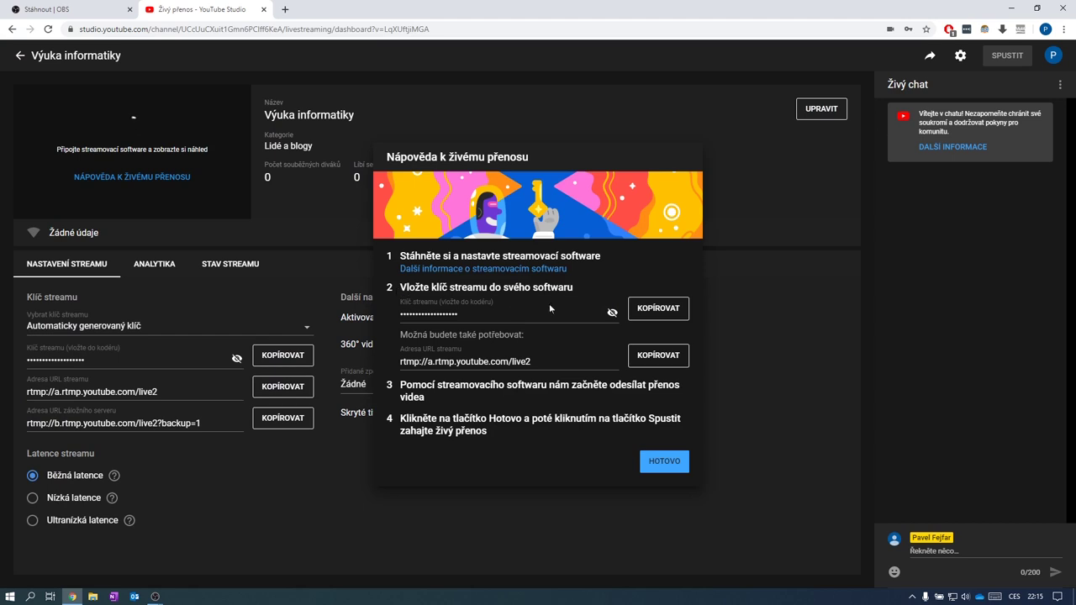
Copy the stream key from YouTube Studio, paste it into the OBS streaming key field and save the settings.
left_click(659, 308)
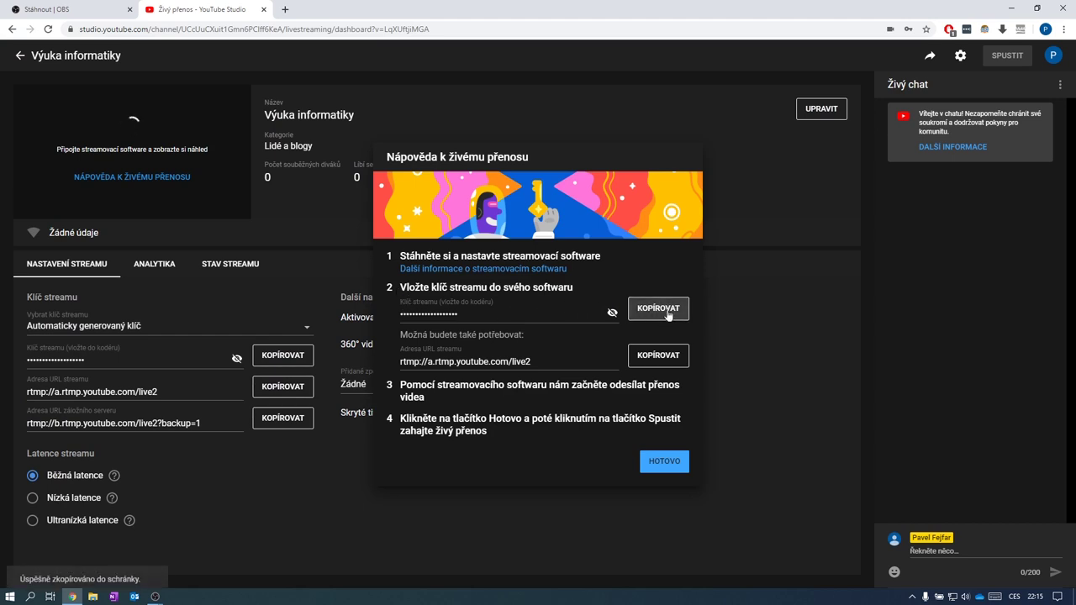
left_click(1007, 9)
key("ctrl+a")
key("ctrl+v")
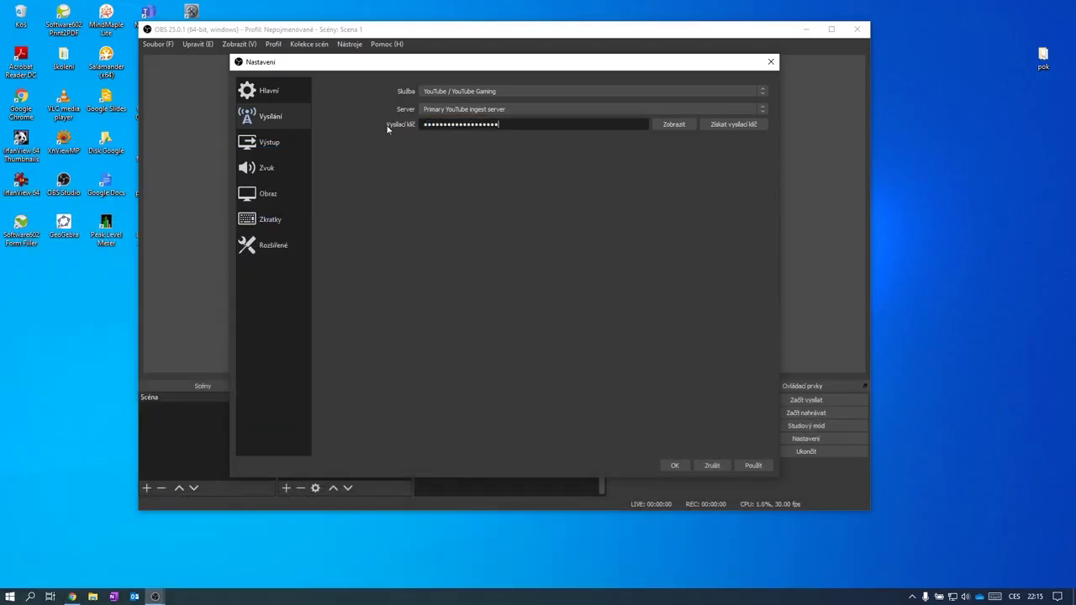
left_click(753, 467)
left_click(675, 467)
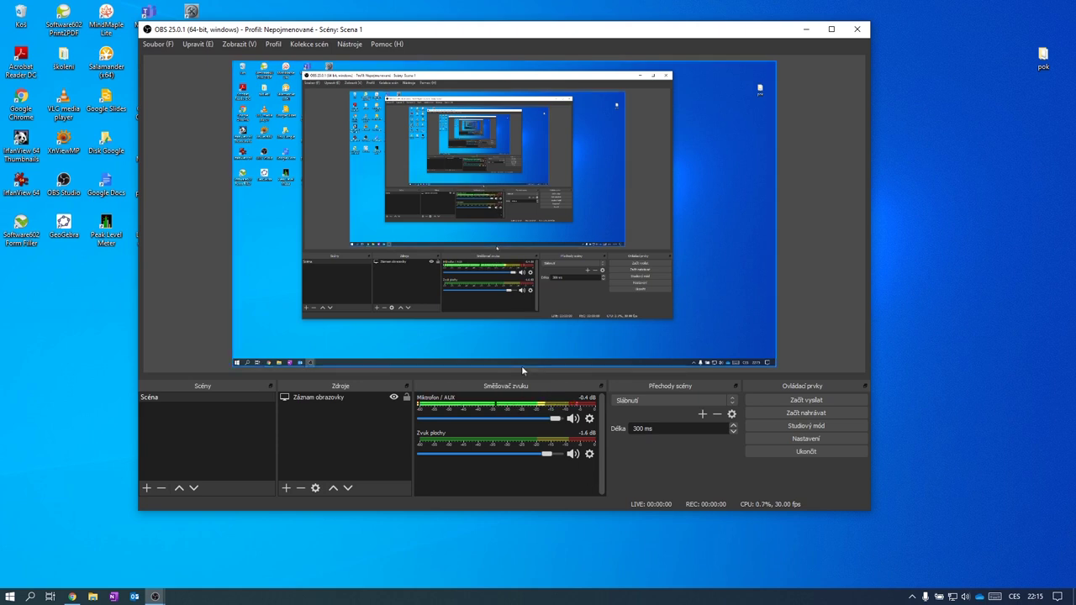
Start streaming from OBS and set the stream latency to Nízká latence in YouTube Studio.
left_click(791, 401)
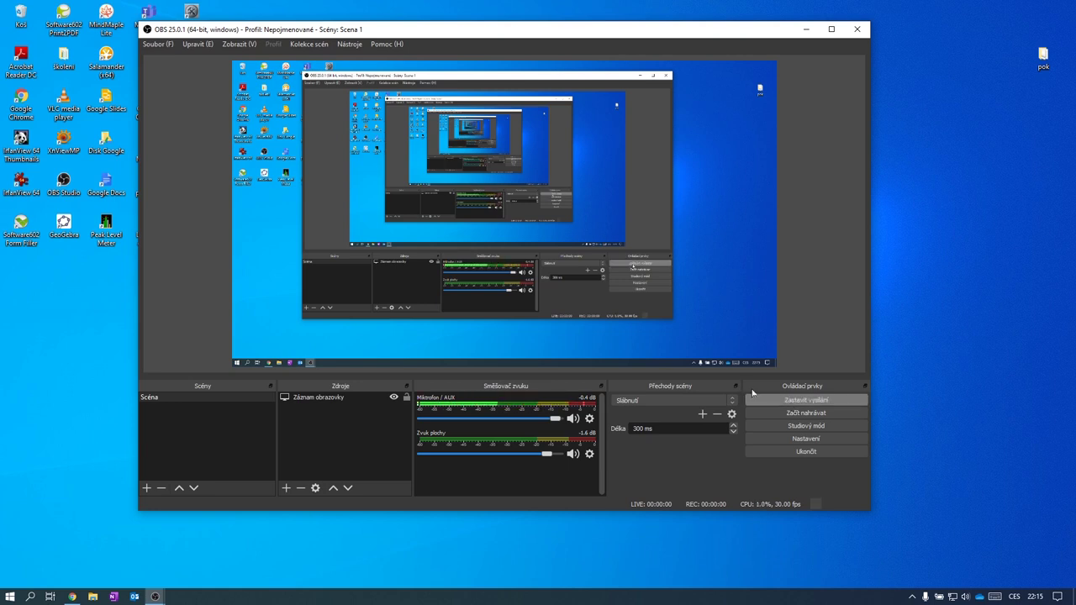
left_click(67, 600)
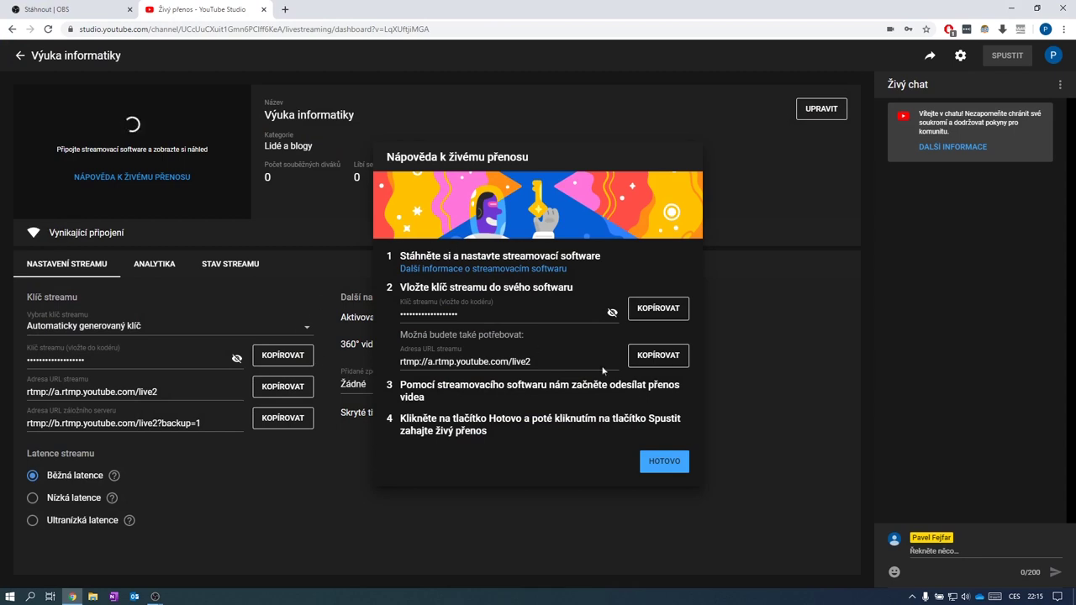
left_click(677, 464)
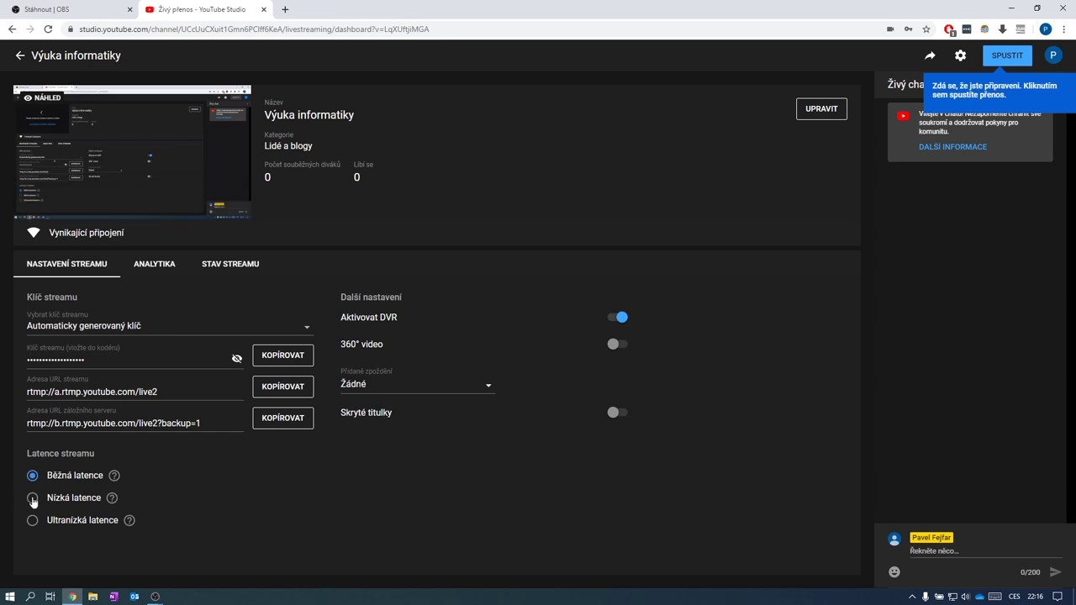
left_click(33, 500)
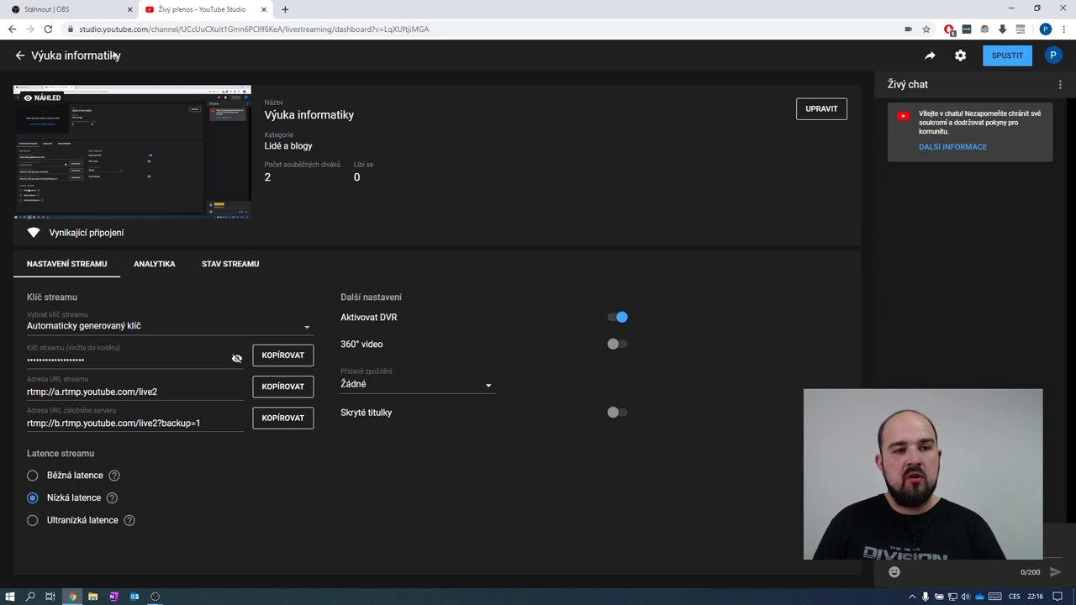
Place the OBS window beside the YouTube Studio stream preview to compare them, and return to the stream dashboard.
mouse_move(157, 598)
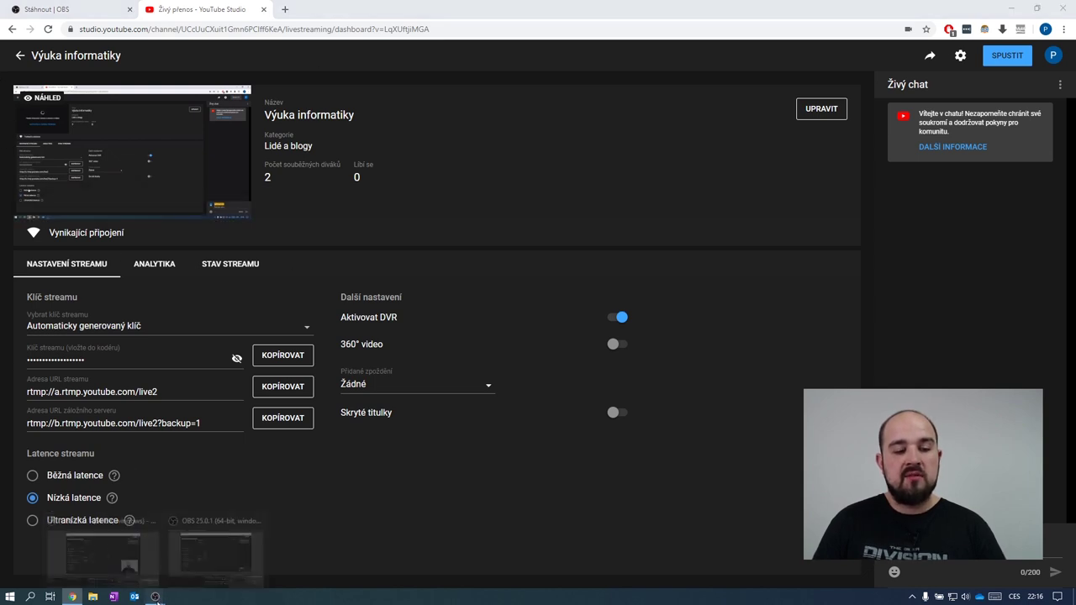
left_click(215, 551)
left_click_drag(433, 31, 582, 46)
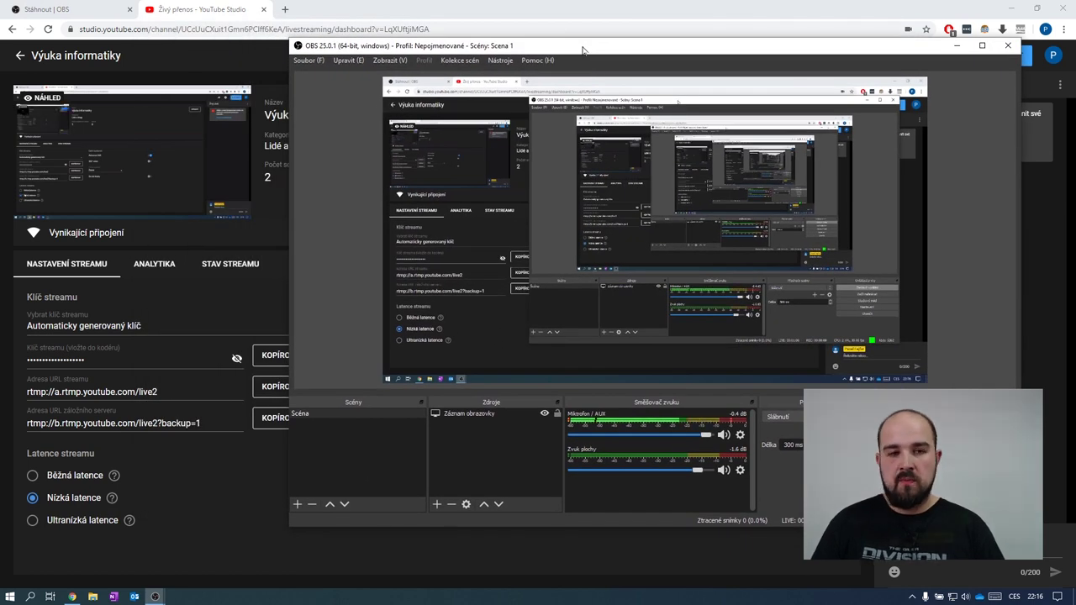
mouse_move(122, 198)
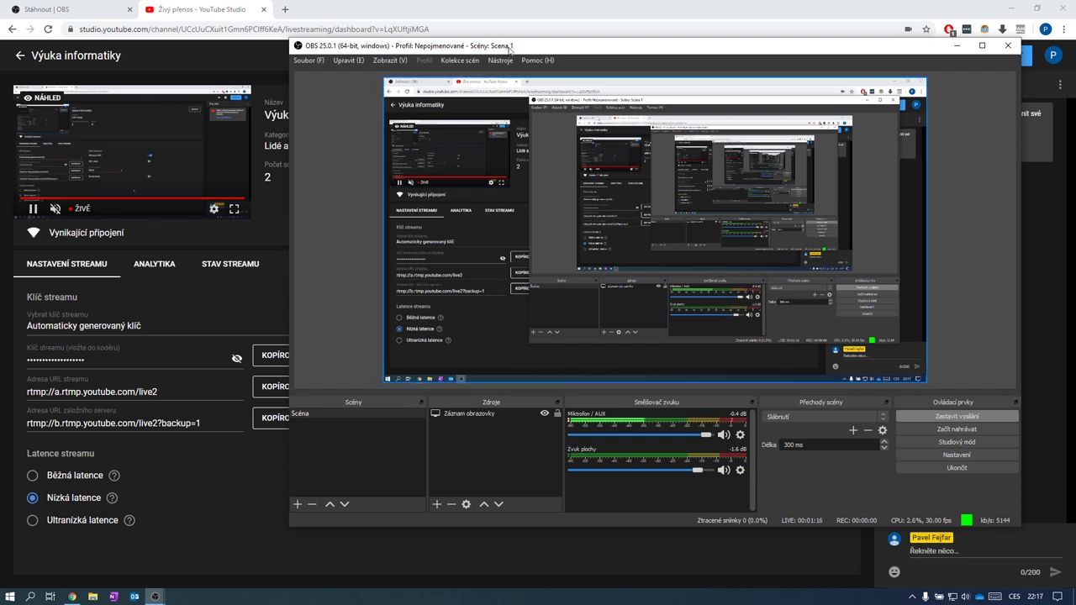
left_click(539, 14)
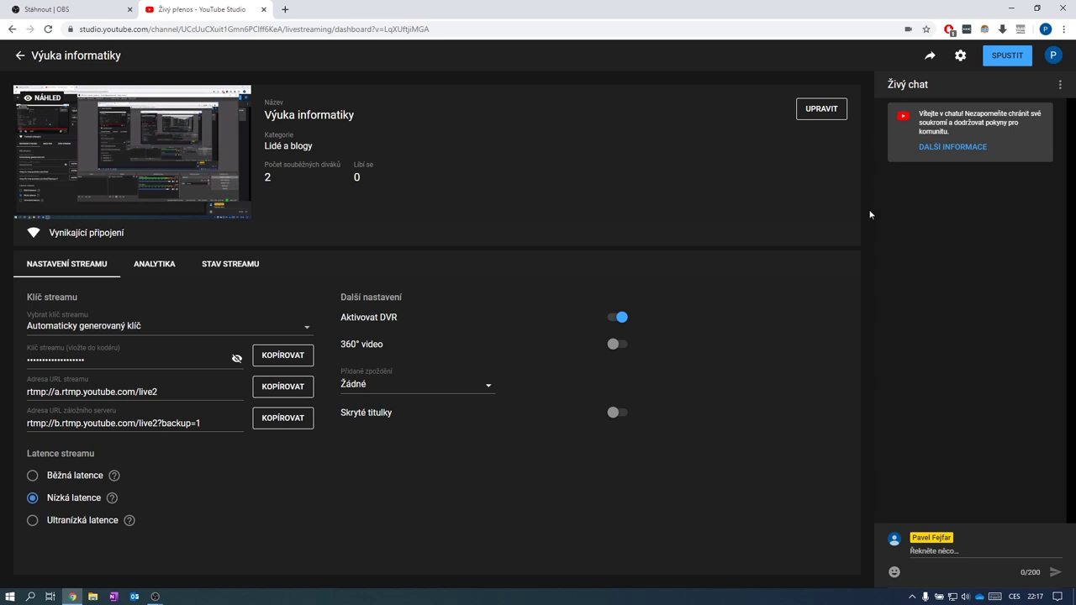
Copy the stream's share link and start the live broadcast in YouTube Studio.
left_click(930, 57)
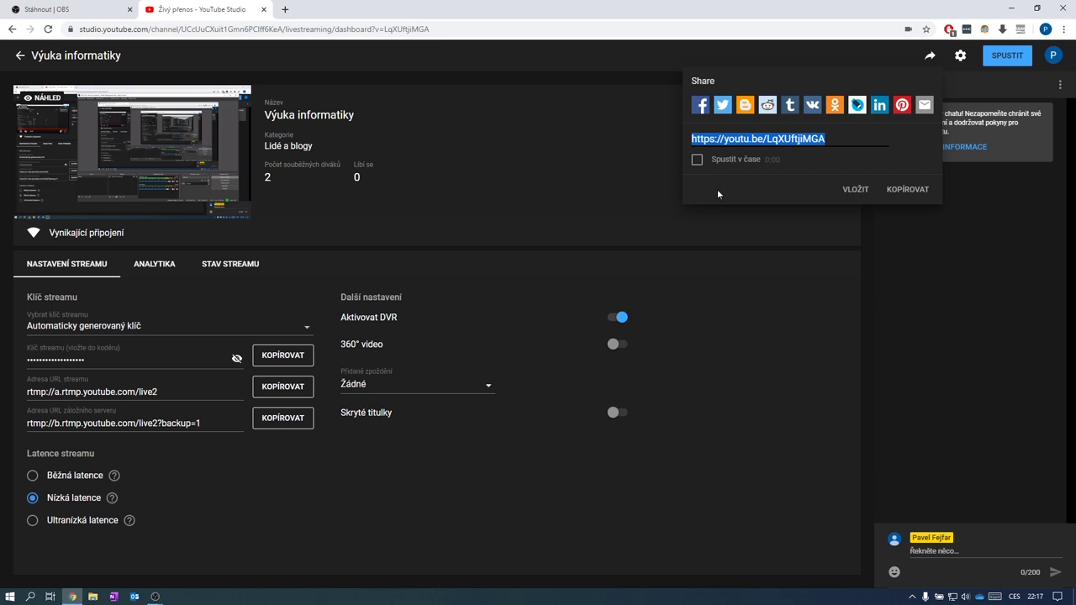
left_click(889, 190)
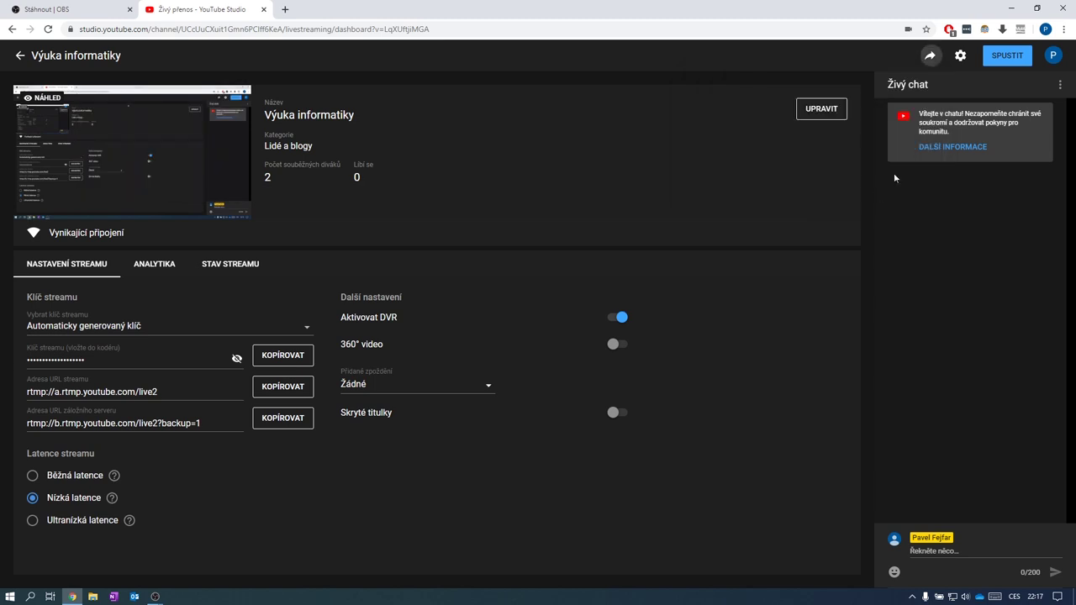
left_click(1004, 56)
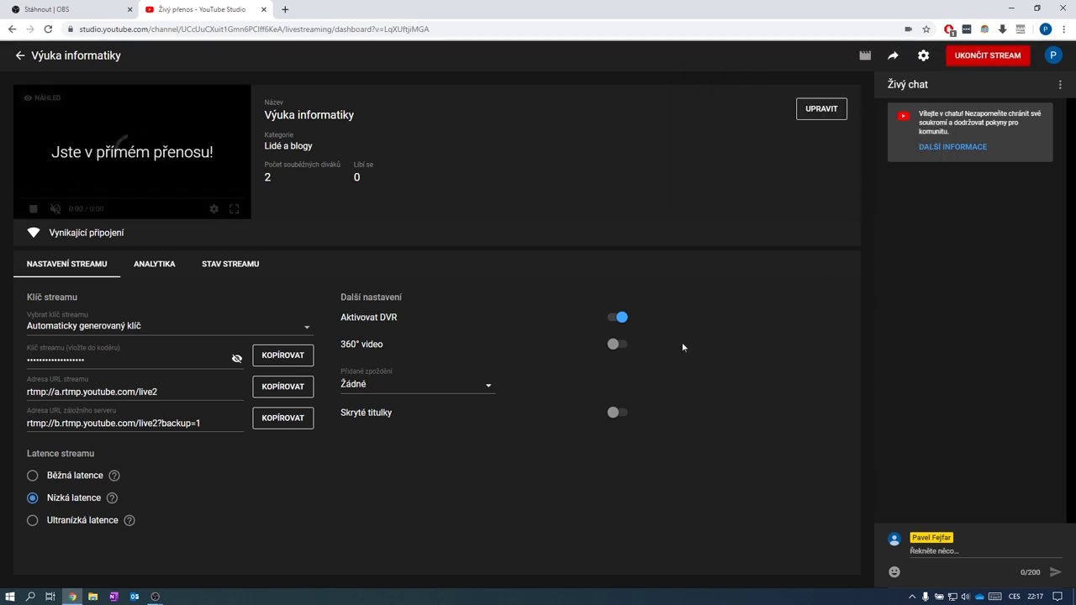